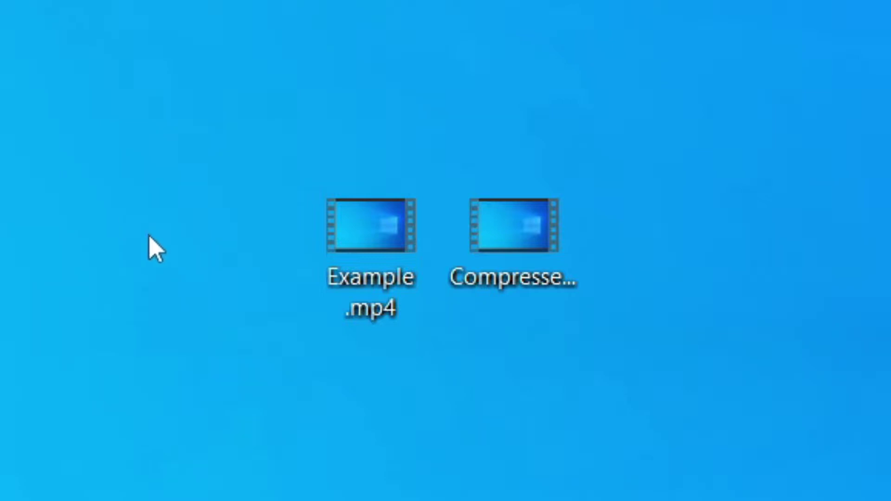
- Search Google for 'handbrake tool'
{"action": "mouse_move", "coordinate": [417, 253]}
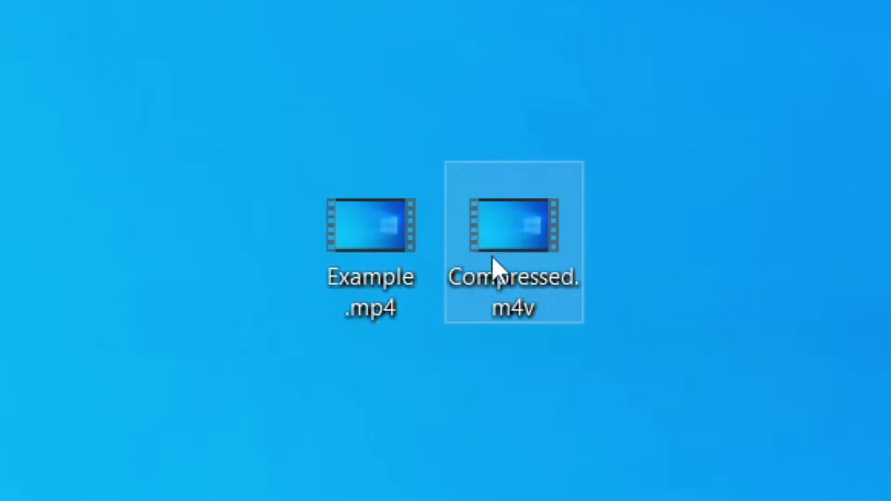
{"action": "mouse_move", "coordinate": [534, 239]}
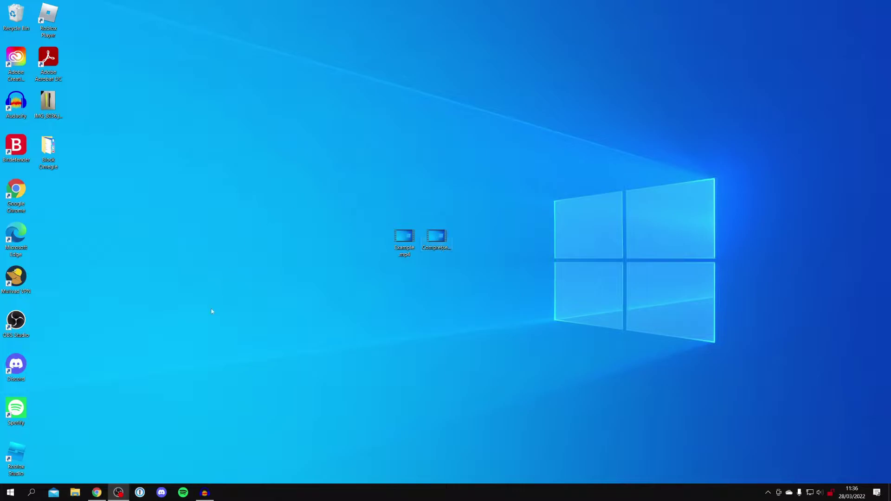
{"action": "left_click", "coordinate": [96, 493]}
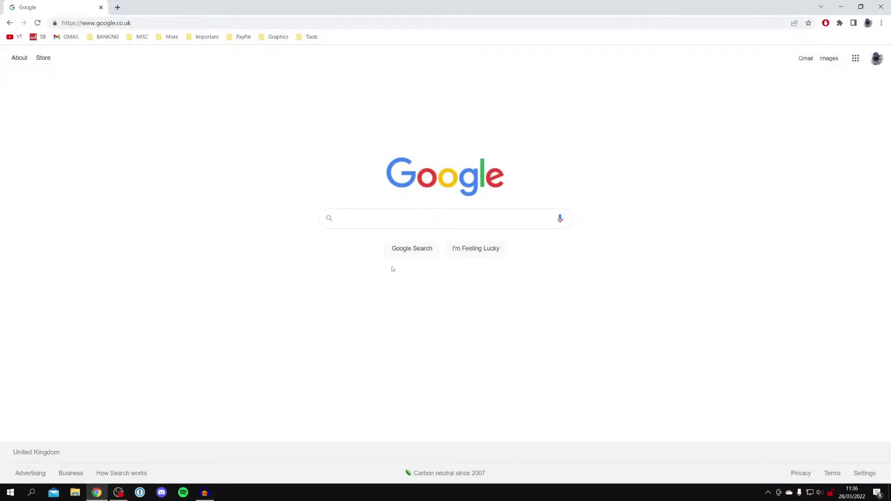
{"action": "left_click", "coordinate": [385, 224]}
{"action": "type", "text": "handbrake tool"}
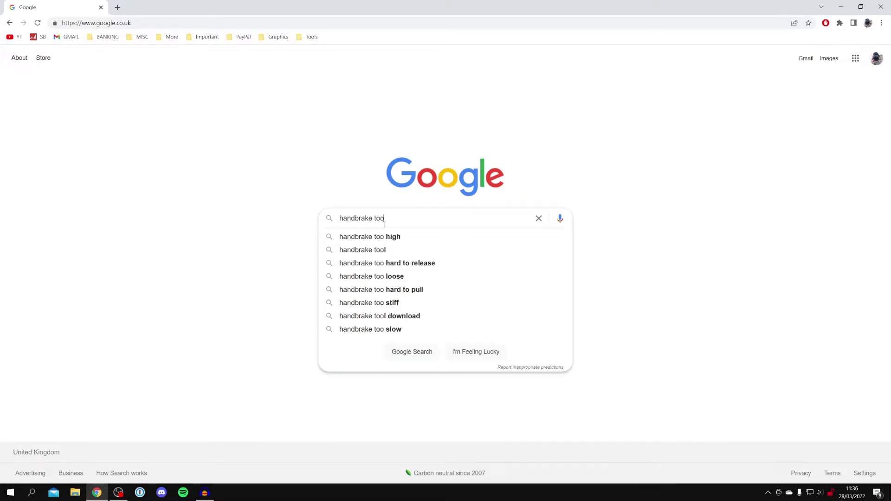
{"action": "key", "text": "Return"}
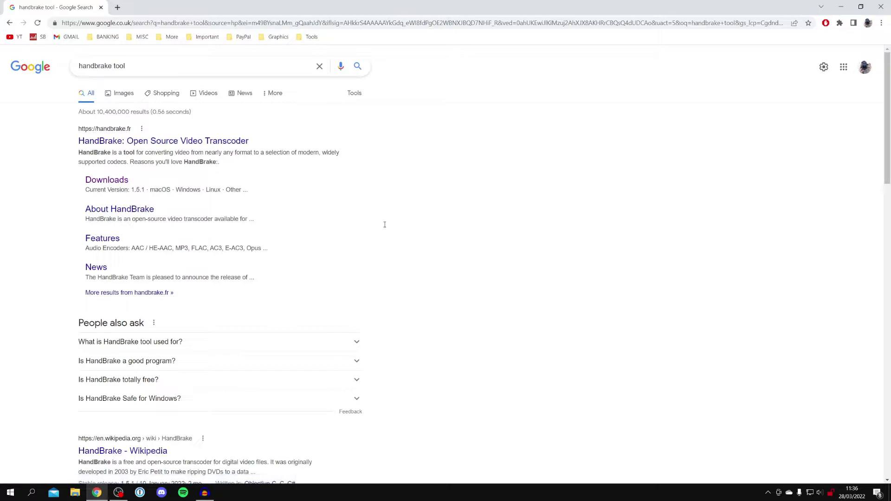
- Download the 64-bit Windows installer of HandBrake 1.5.1 from handbrake.fr
{"action": "left_click", "coordinate": [157, 143]}
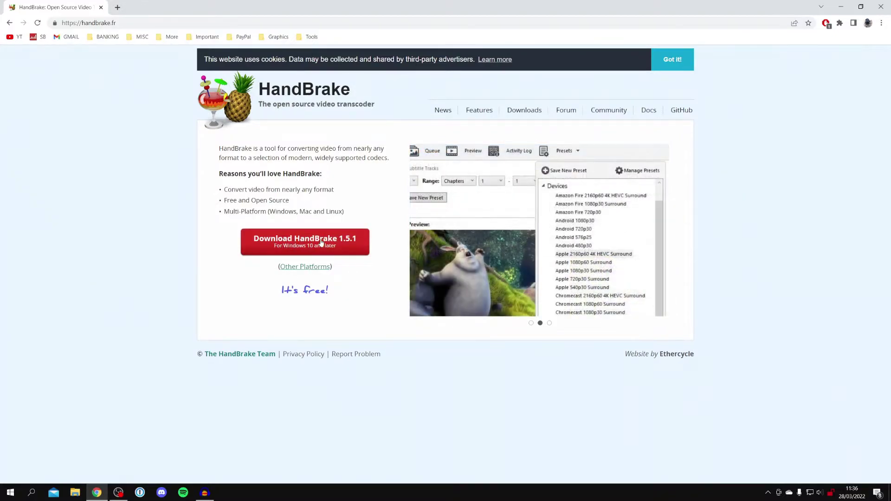
{"action": "left_click", "coordinate": [307, 269]}
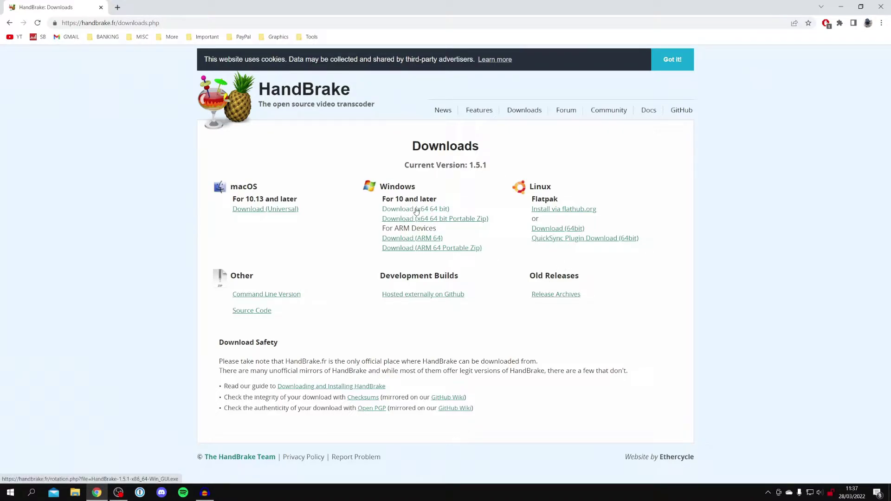
{"action": "left_click", "coordinate": [417, 210]}
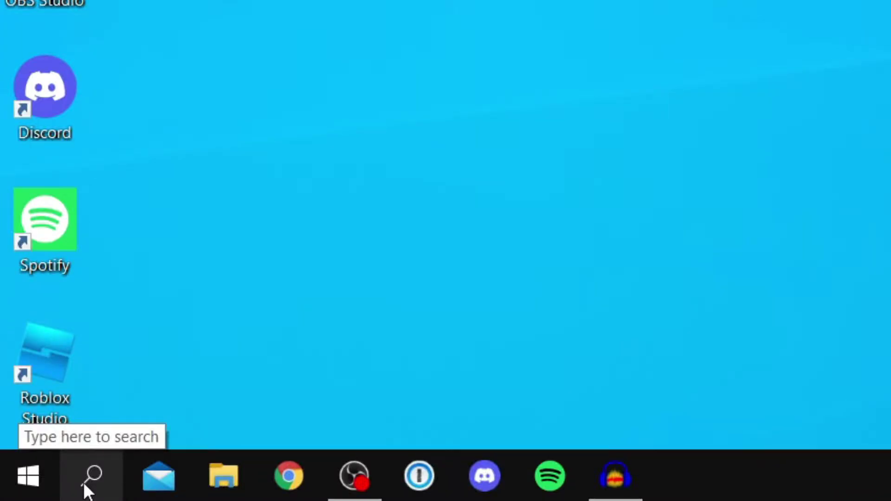
- Launch HandBrake from Windows search
{"action": "left_click", "coordinate": [30, 493]}
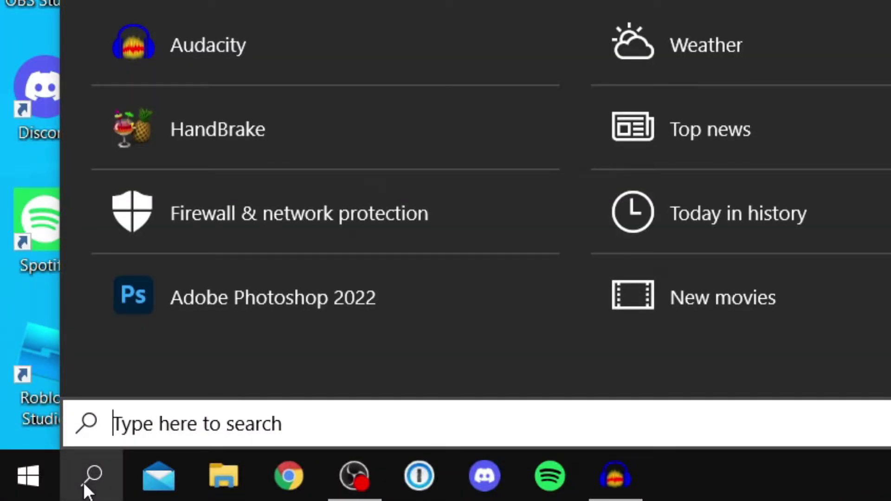
{"action": "type", "text": "hand"}
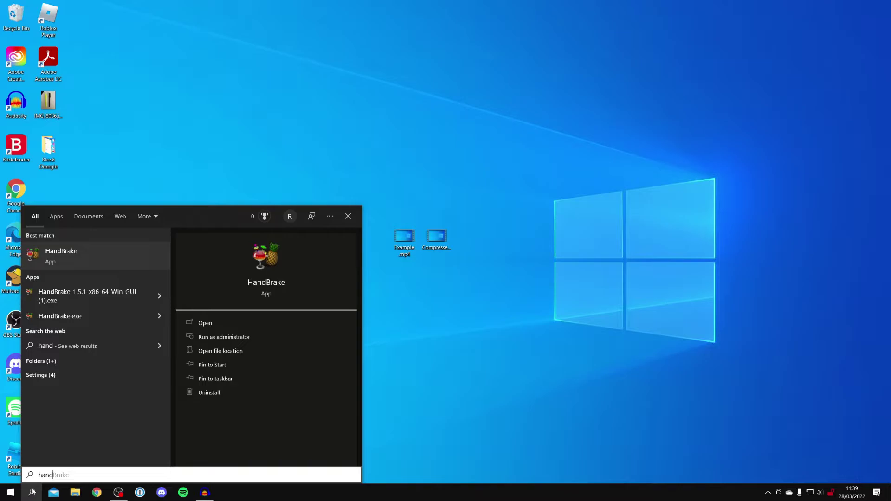
{"action": "left_click", "coordinate": [94, 255]}
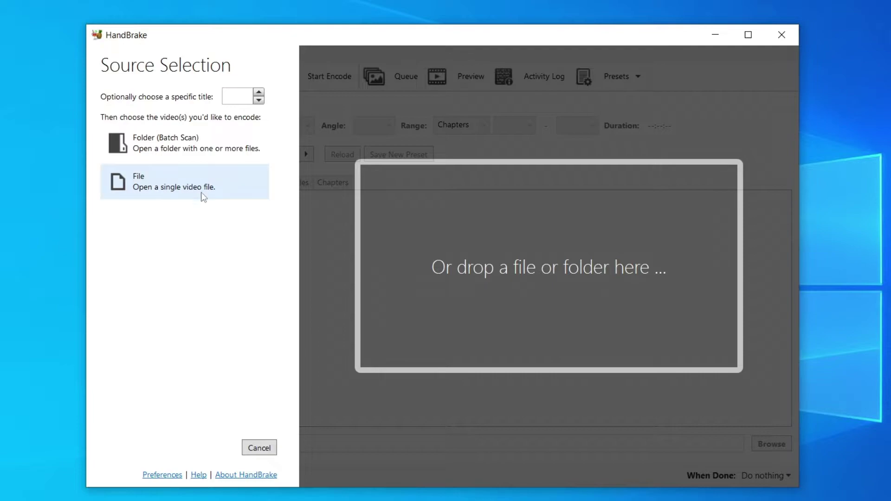
{"action": "left_click", "coordinate": [173, 198]}
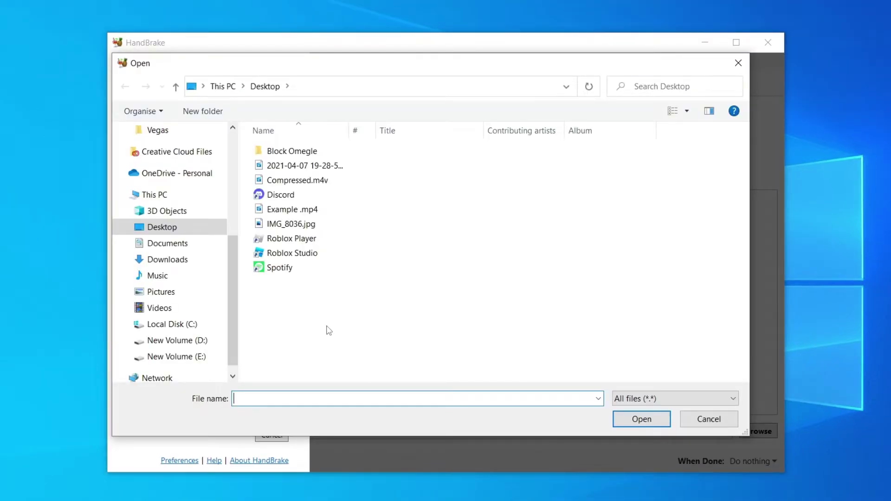
{"action": "left_click", "coordinate": [327, 166]}
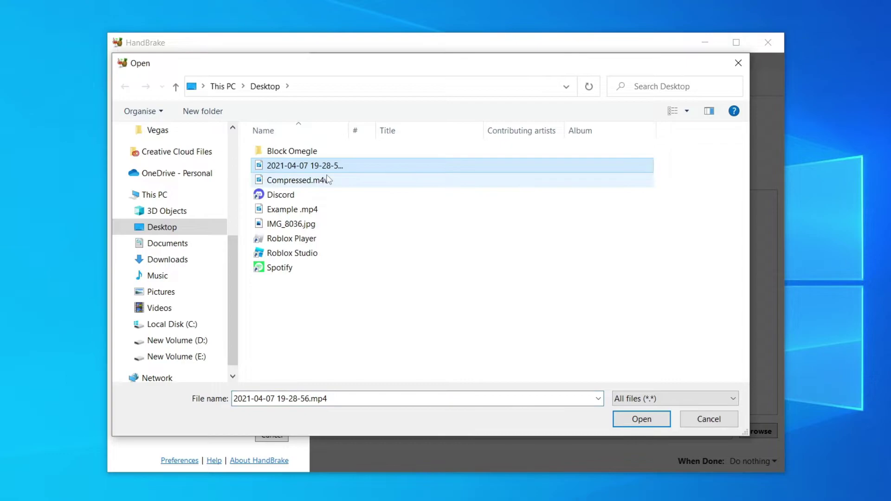
{"action": "left_click", "coordinate": [628, 419]}
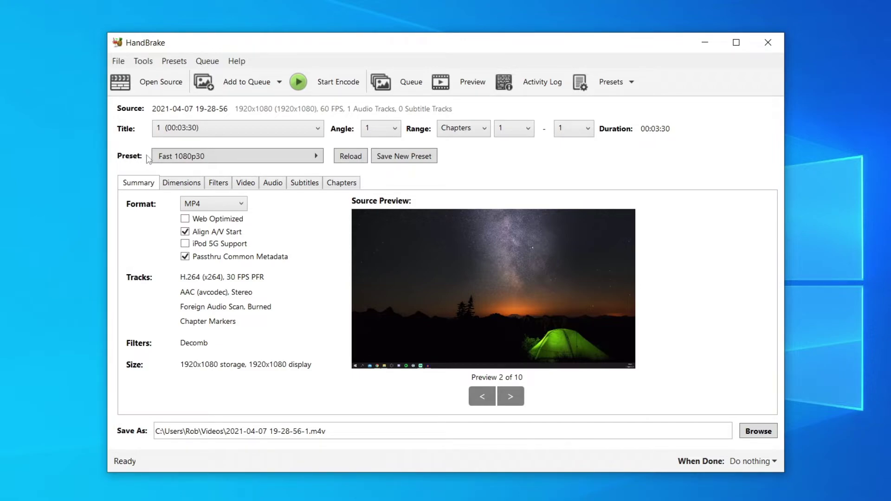
- Leave the Fast 1080p30 preset and MP4 format unchanged, and enable Web Optimized
{"action": "left_click", "coordinate": [191, 158]}
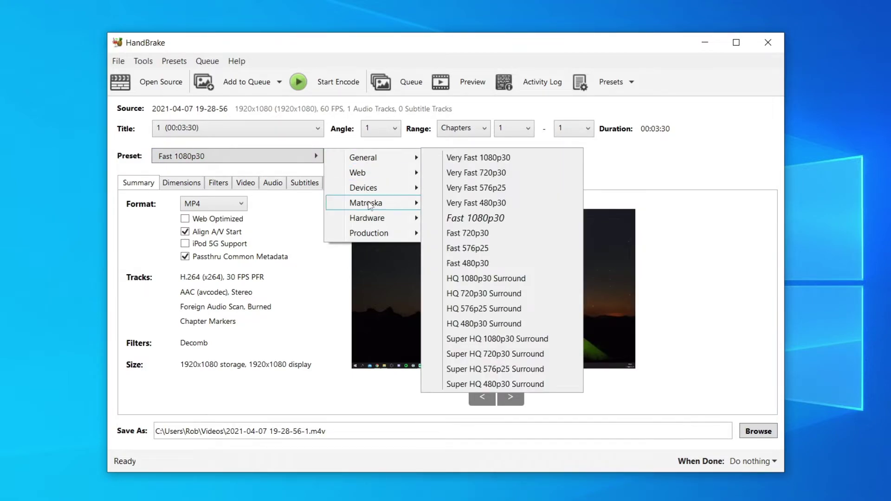
{"action": "mouse_move", "coordinate": [365, 158]}
{"action": "left_click", "coordinate": [300, 211]}
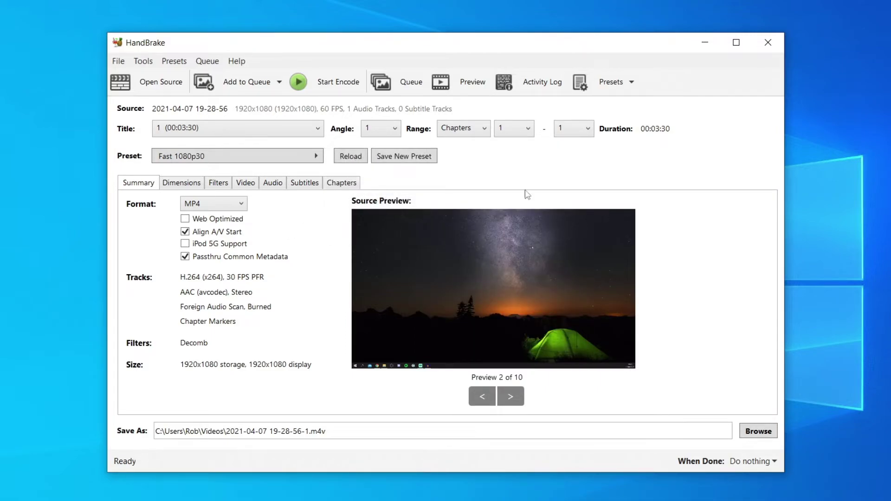
{"action": "left_click", "coordinate": [215, 205]}
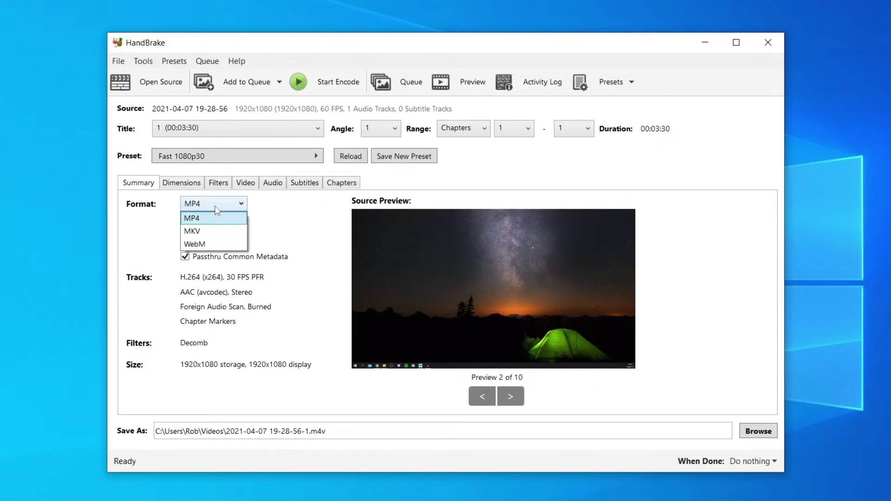
{"action": "left_click", "coordinate": [215, 206]}
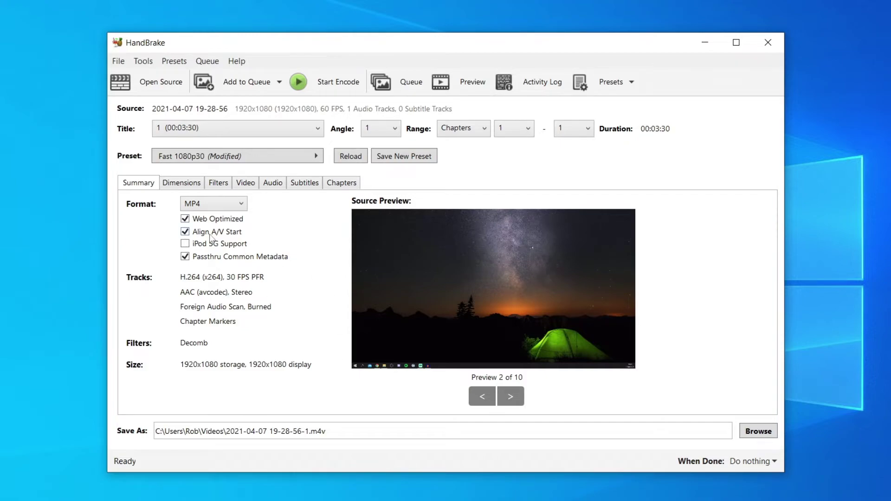
{"action": "mouse_move", "coordinate": [211, 237]}
- Keep the H.264 (x264) encoder with framerate Same as source at Constant Framerate
{"action": "left_click", "coordinate": [246, 186]}
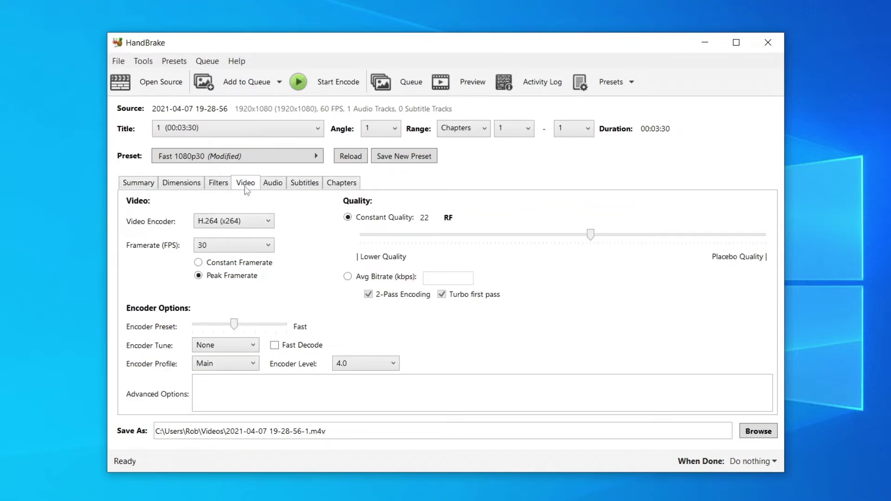
{"action": "left_click", "coordinate": [227, 222]}
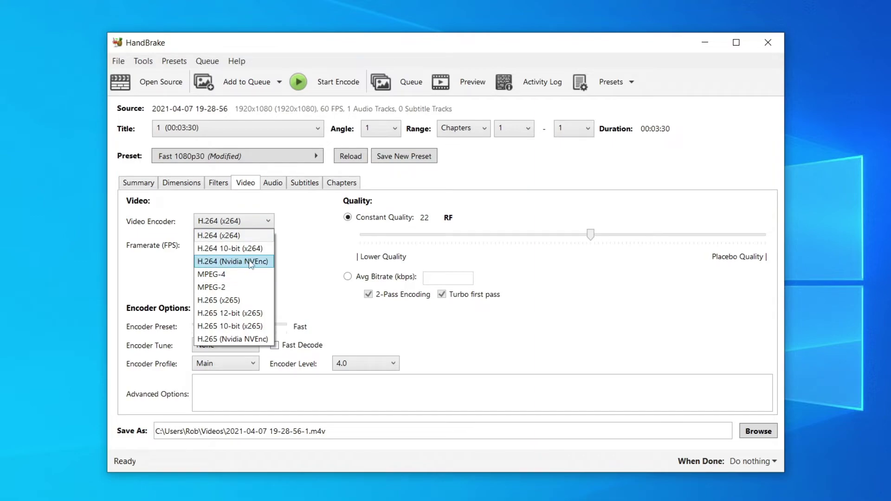
{"action": "left_click", "coordinate": [239, 236]}
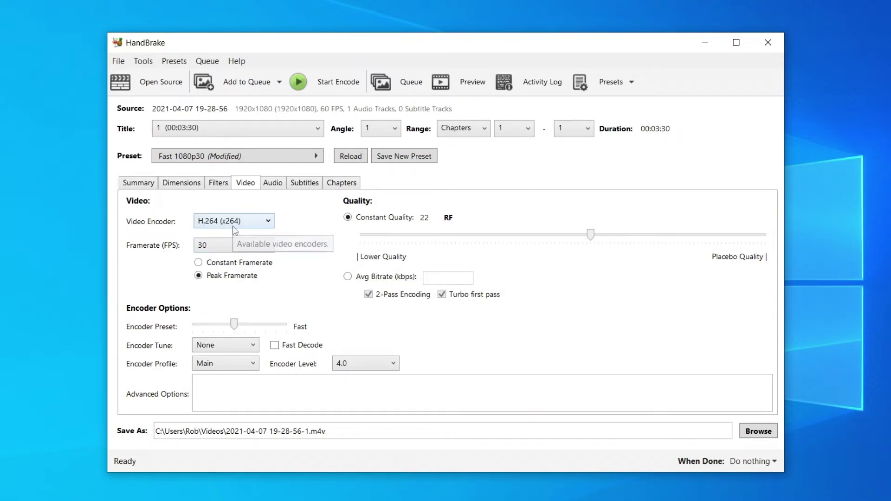
{"action": "left_click", "coordinate": [206, 250]}
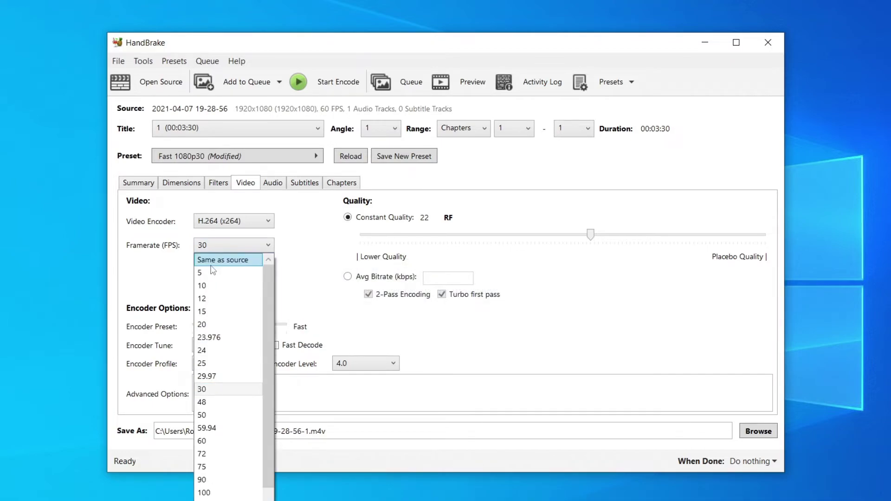
{"action": "left_click", "coordinate": [216, 264]}
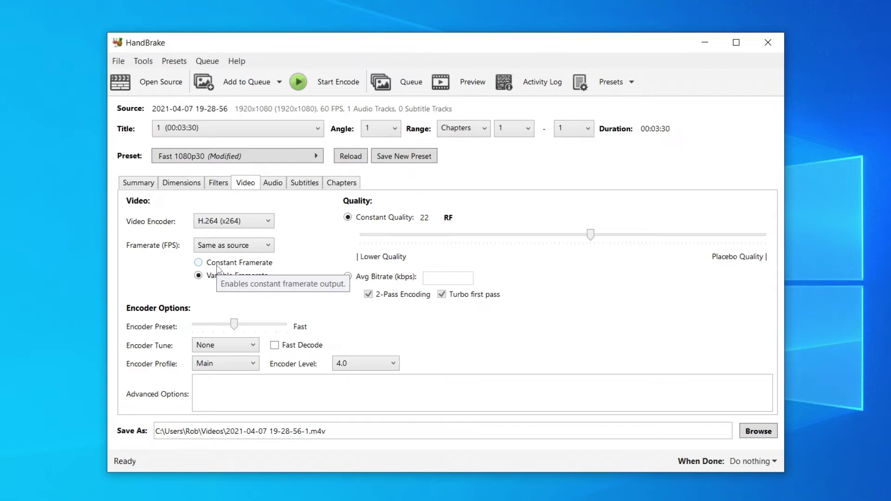
{"action": "left_click", "coordinate": [242, 263]}
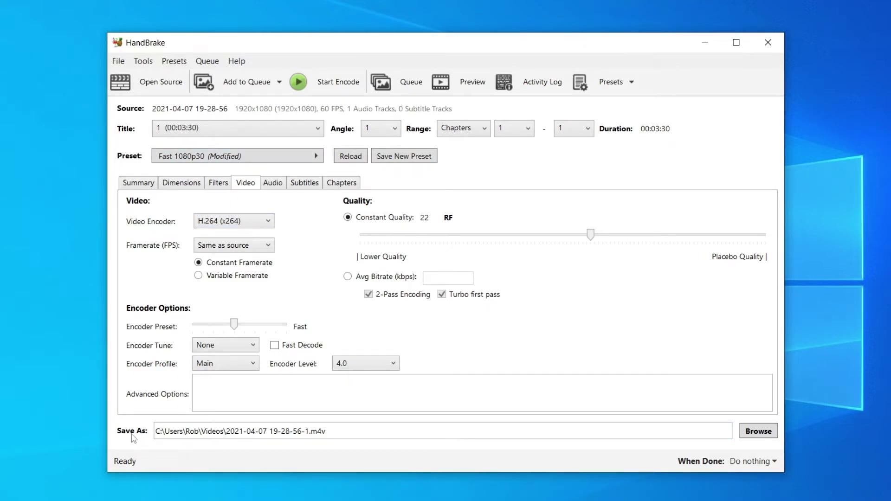
{"action": "left_click", "coordinate": [754, 433]}
- Save the output as 'Compressed again' on the Desktop and encode it until finished
{"action": "scroll", "coordinate": [192, 231], "scroll_direction": "up", "scroll_amount": 3}
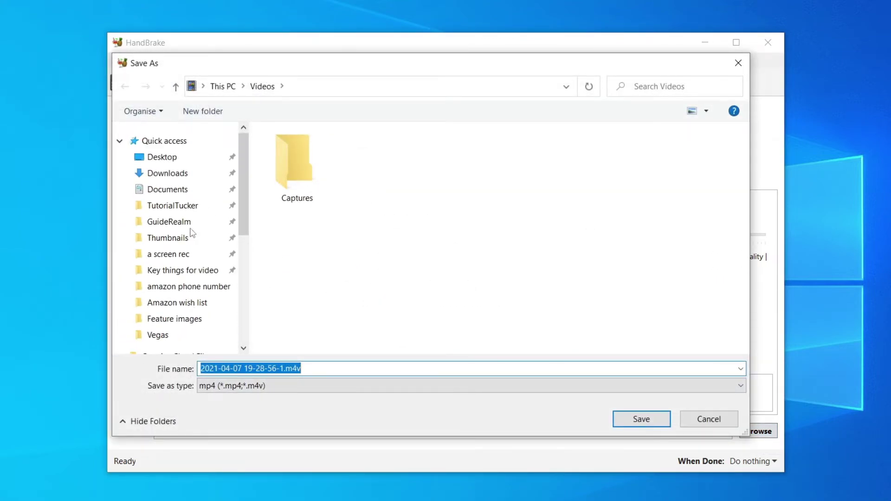
{"action": "left_click", "coordinate": [175, 155]}
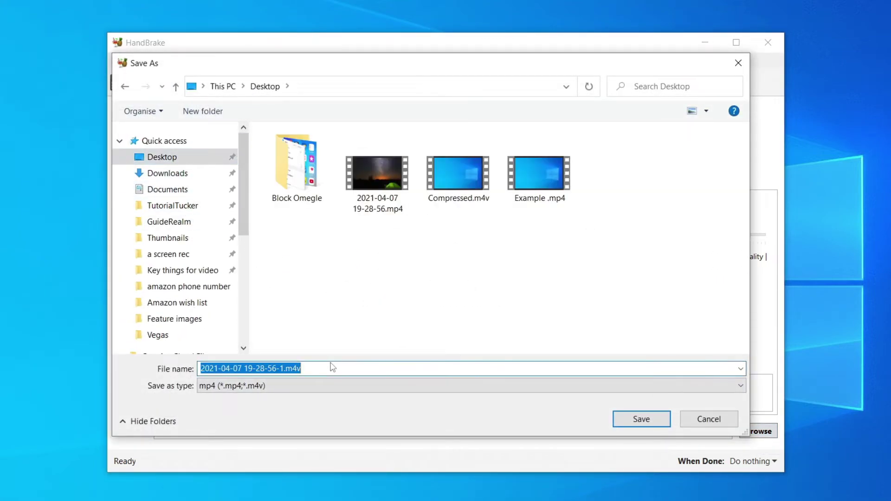
{"action": "type", "text": "Compressed again"}
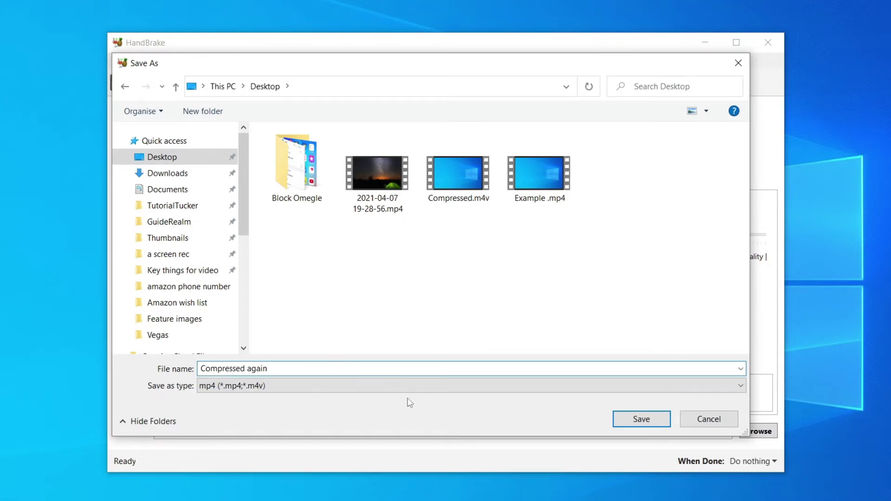
{"action": "left_click", "coordinate": [620, 420]}
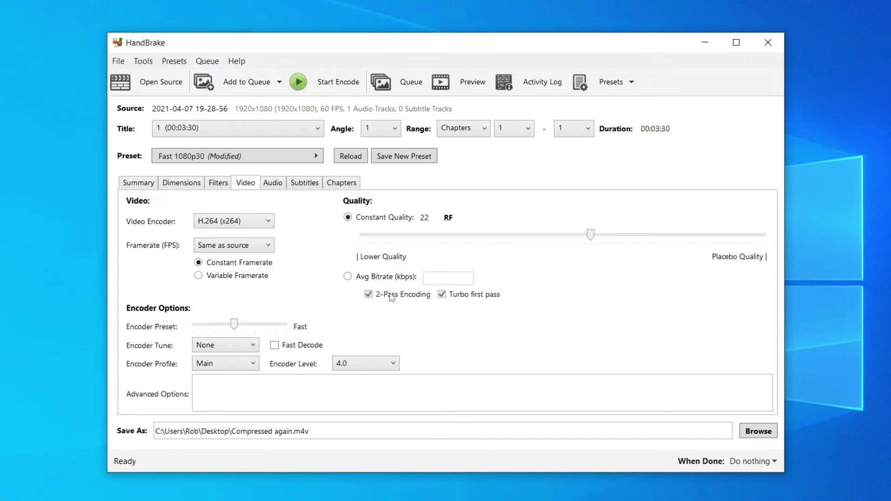
{"action": "left_click", "coordinate": [329, 90]}
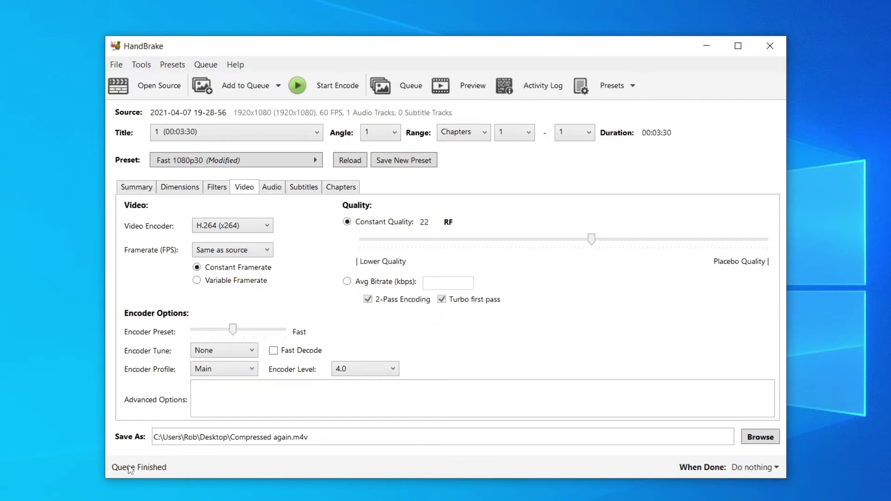
{"action": "left_click", "coordinate": [769, 47]}
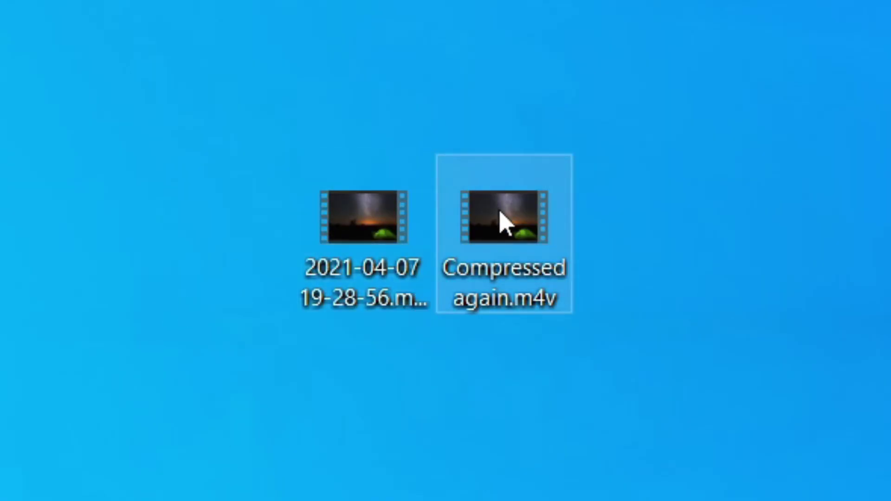
- Compare the original (67.0 MB) with Compressed again.m4v (15.2 MB), both 00:03:30 long
{"action": "left_click", "coordinate": [316, 269]}
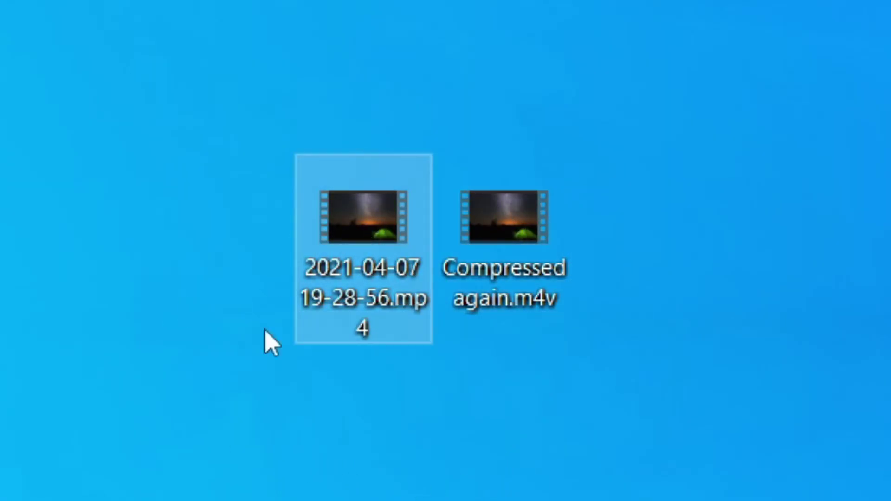
{"action": "mouse_move", "coordinate": [361, 304]}
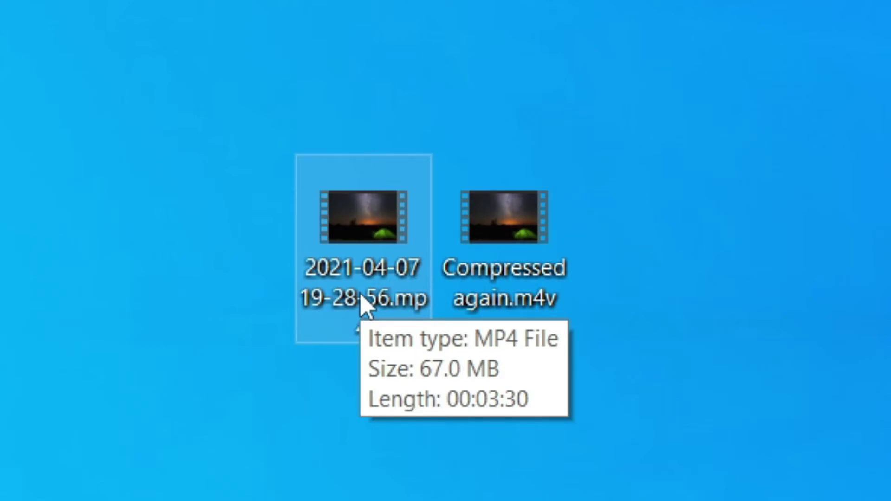
{"action": "left_click", "coordinate": [508, 253]}
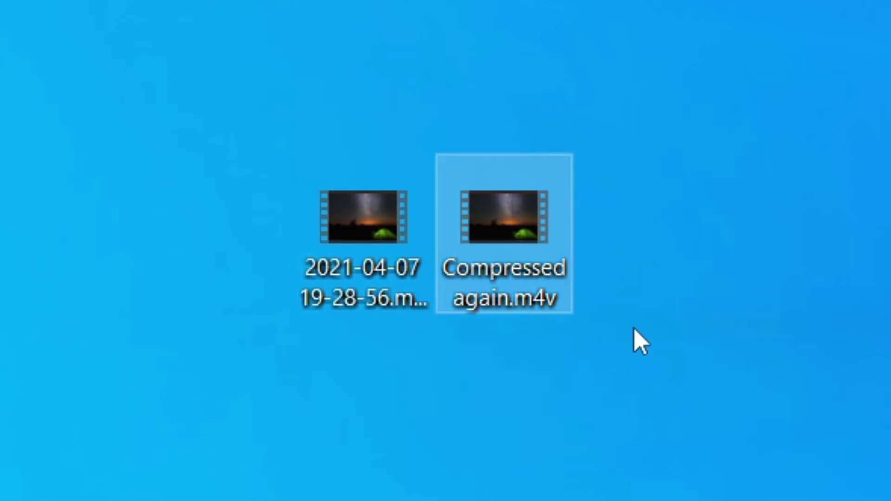
{"action": "mouse_move", "coordinate": [532, 253]}
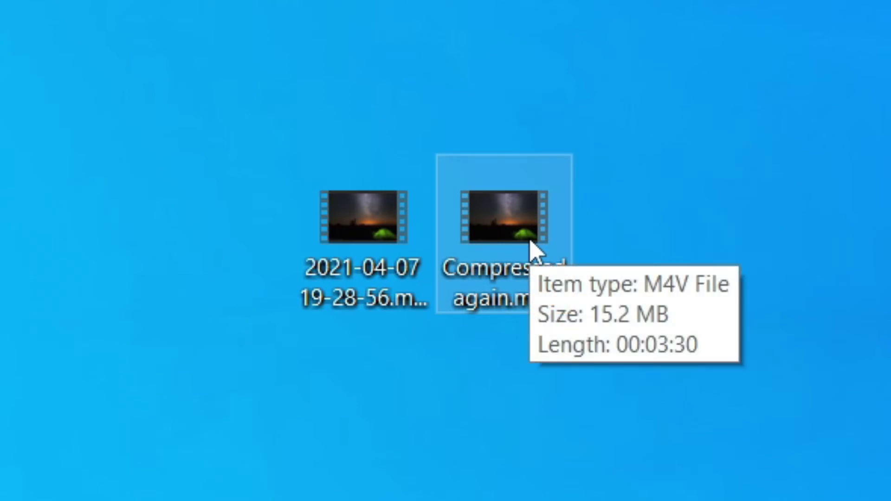
{"action": "left_click", "coordinate": [374, 265]}
{"action": "left_click", "coordinate": [97, 160]}
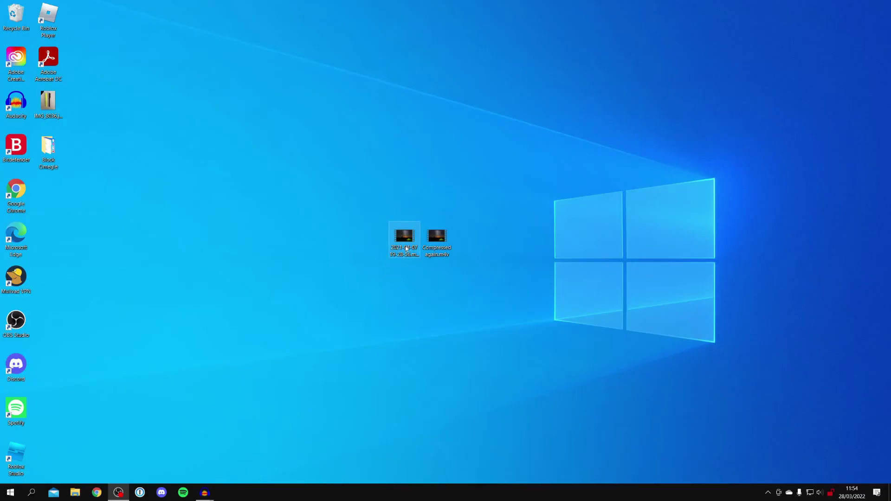
{"action": "double_click", "coordinate": [407, 249]}
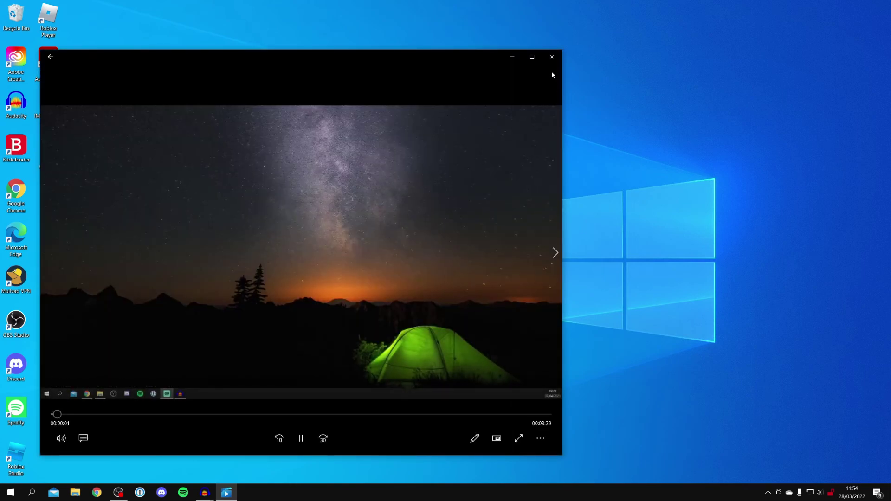
{"action": "left_click", "coordinate": [552, 57]}
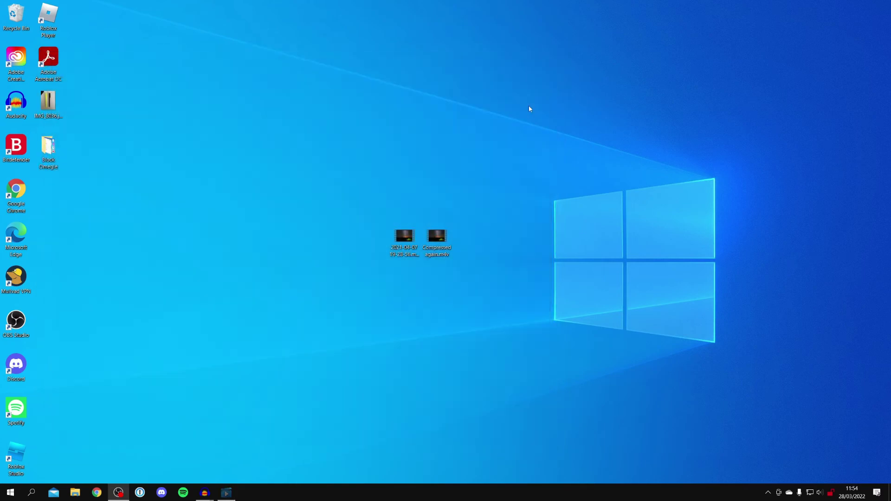
{"action": "double_click", "coordinate": [450, 230]}
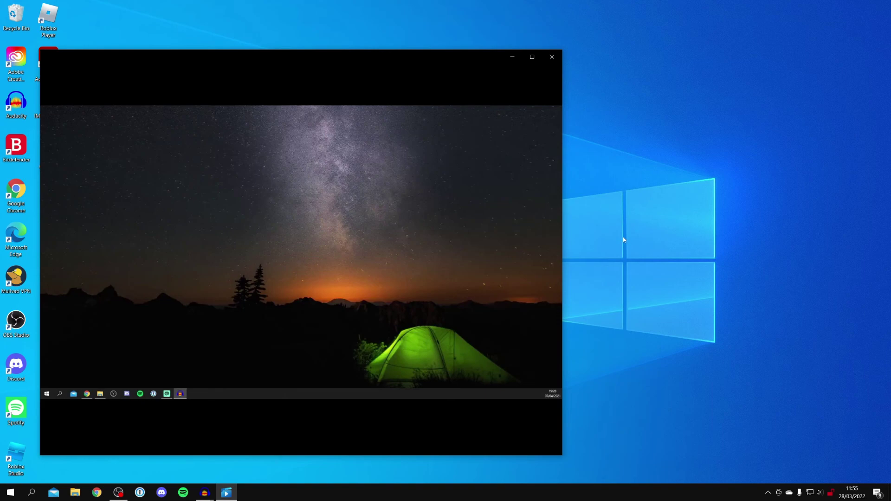
{"action": "left_click", "coordinate": [555, 61]}
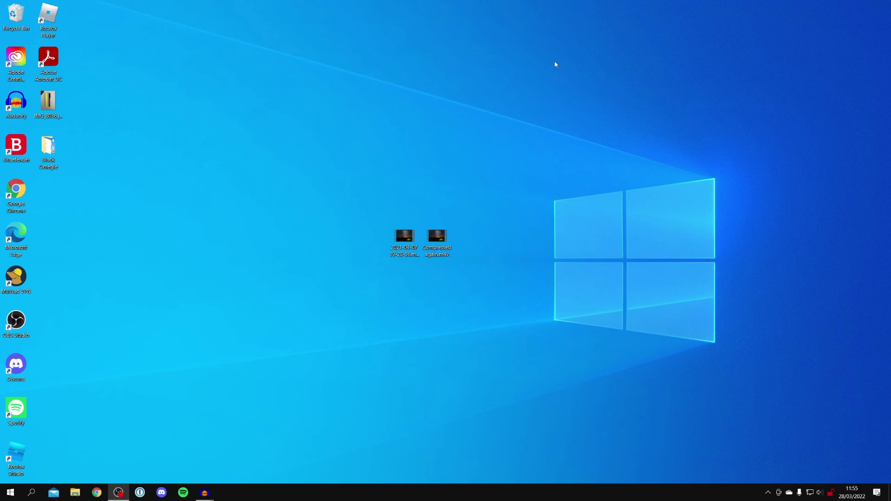